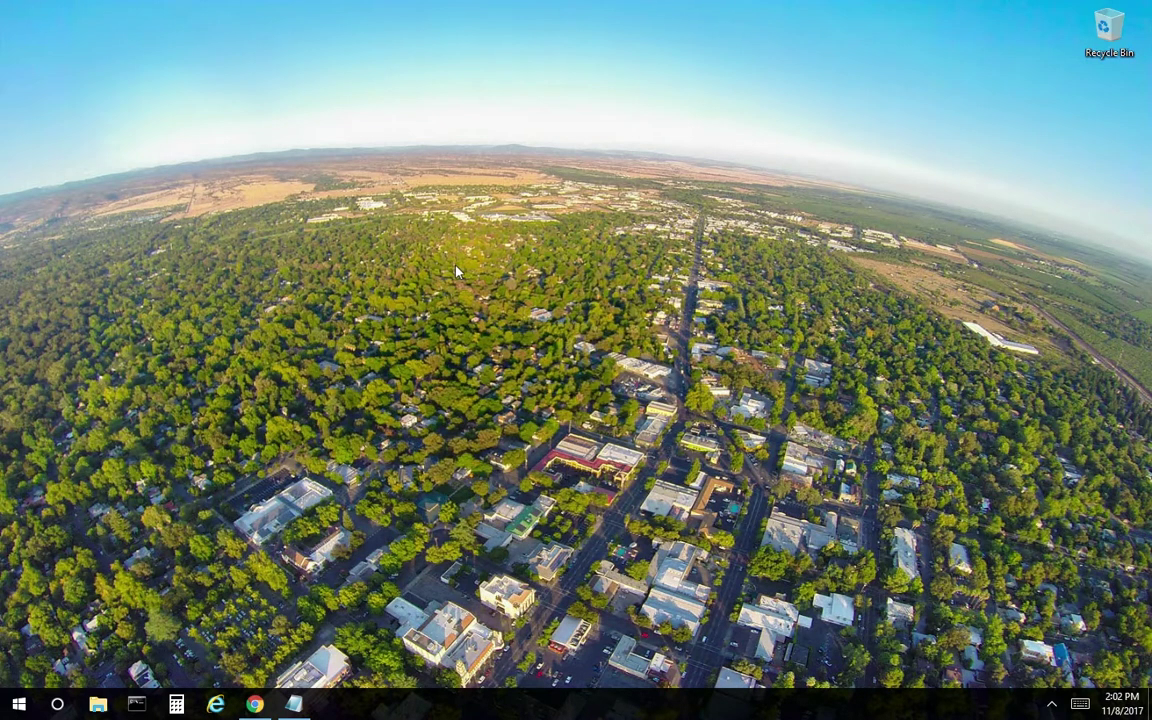
- Review the copier checklist, then bring Chrome back on the copier's Remote UI tab
click(293, 704)
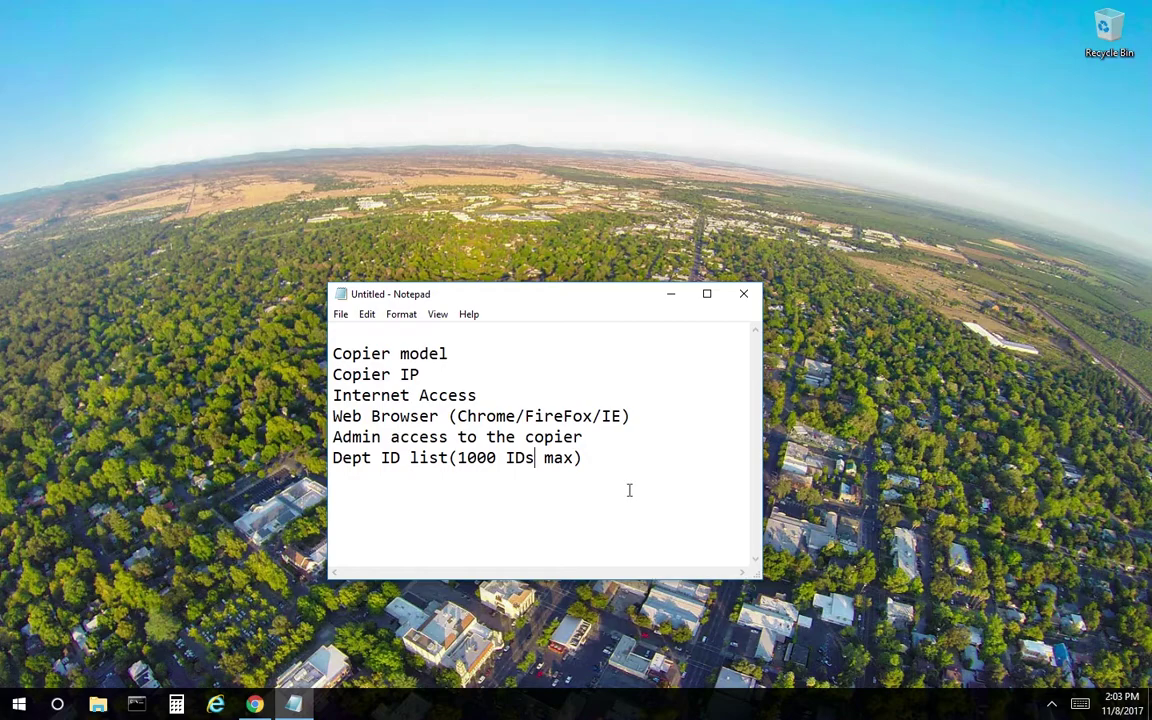
click(673, 295)
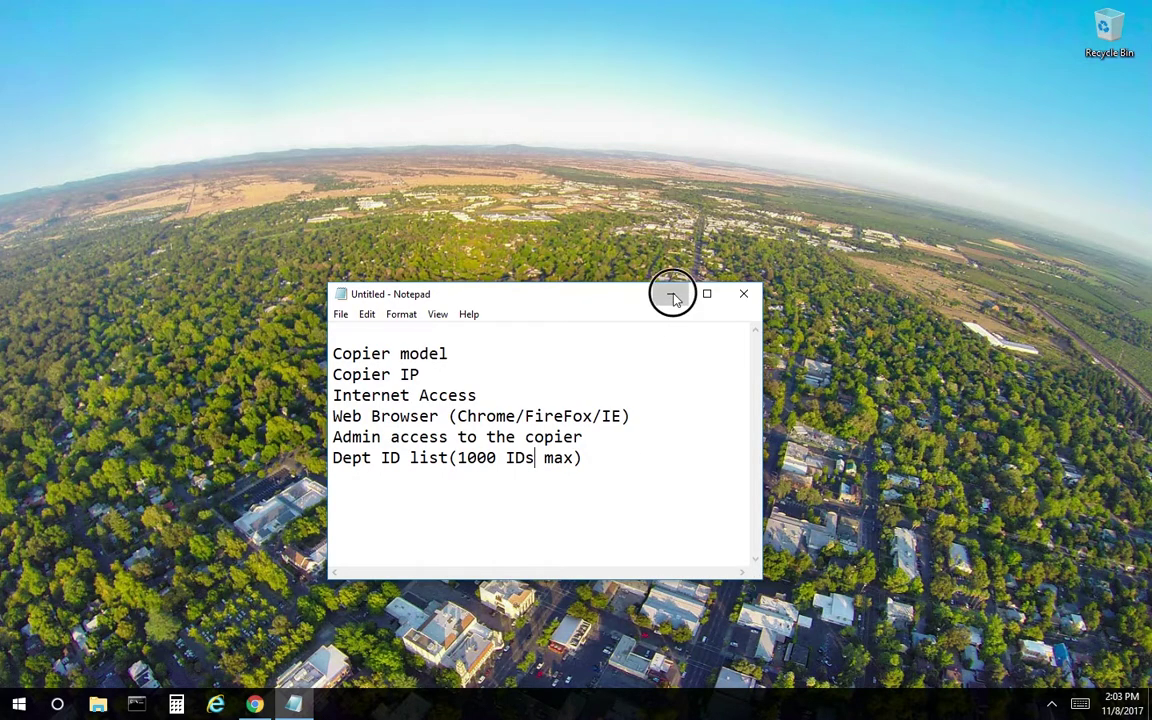
click(255, 704)
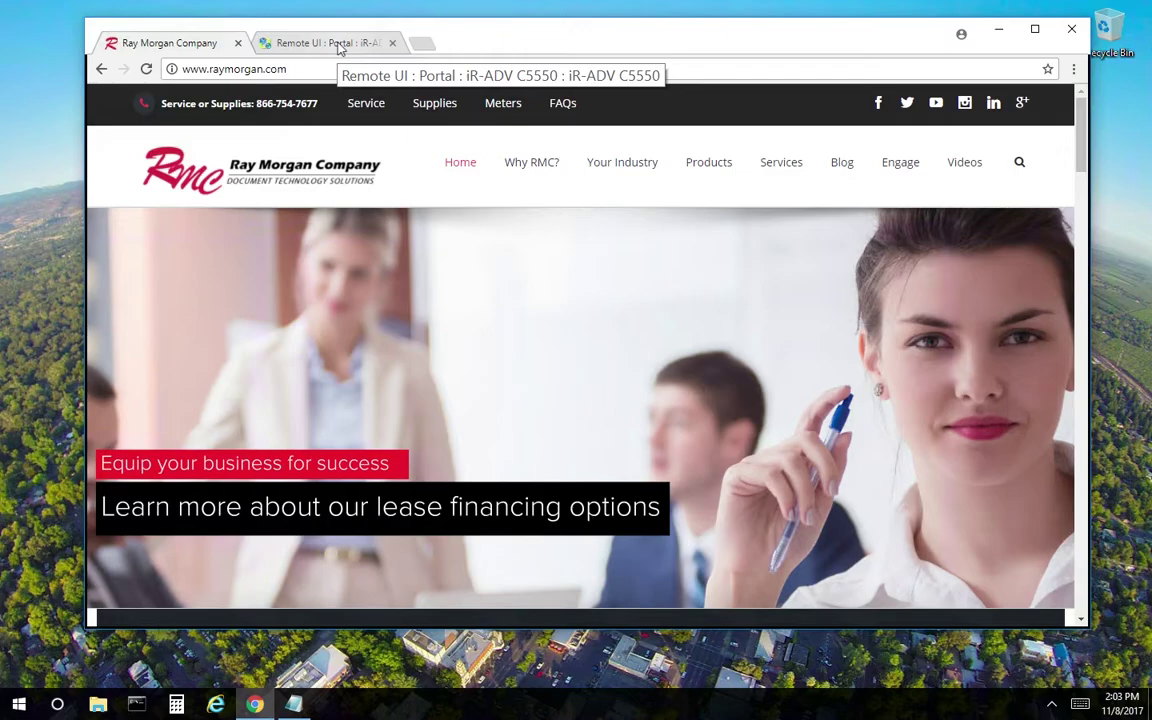
click(338, 48)
click(312, 70)
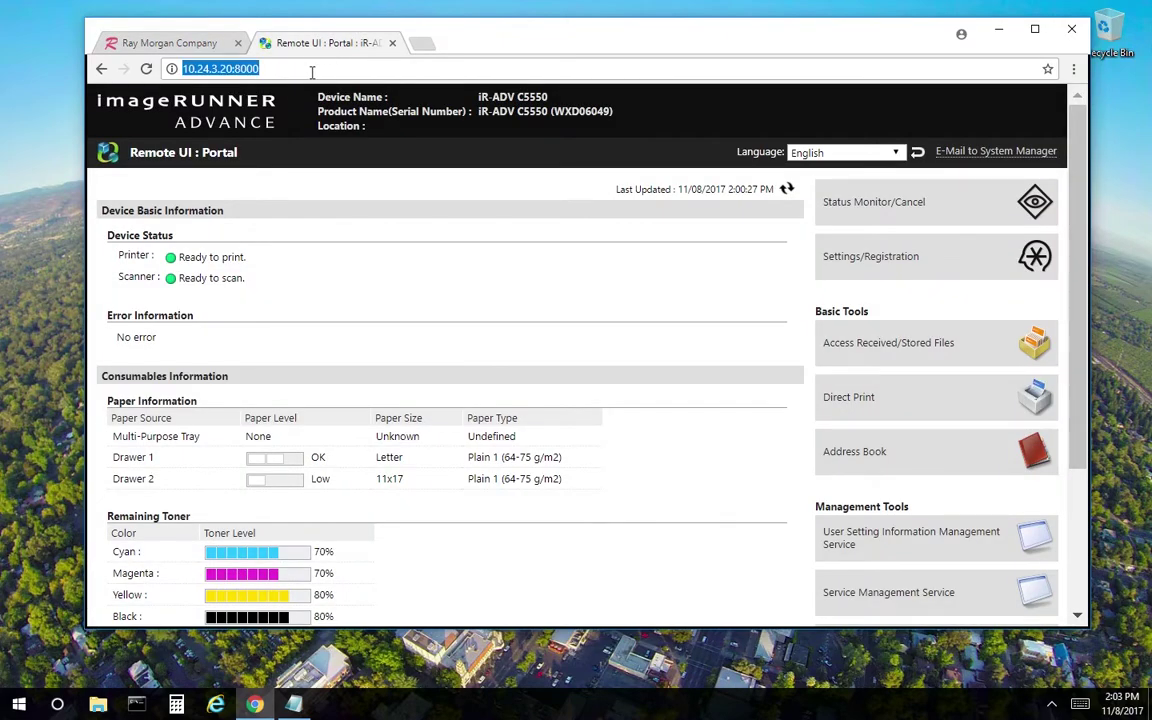
click(312, 70)
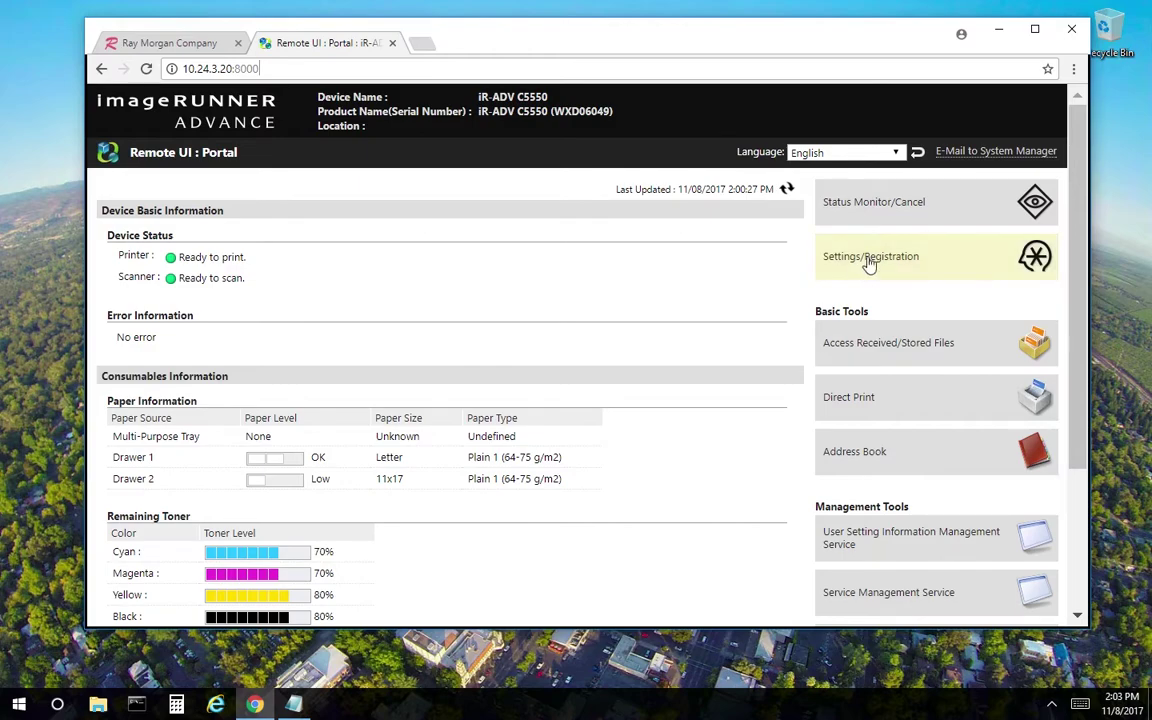
- Go to Settings/Registration > User Management > Department ID Management and scroll to Page Total
click(797, 256)
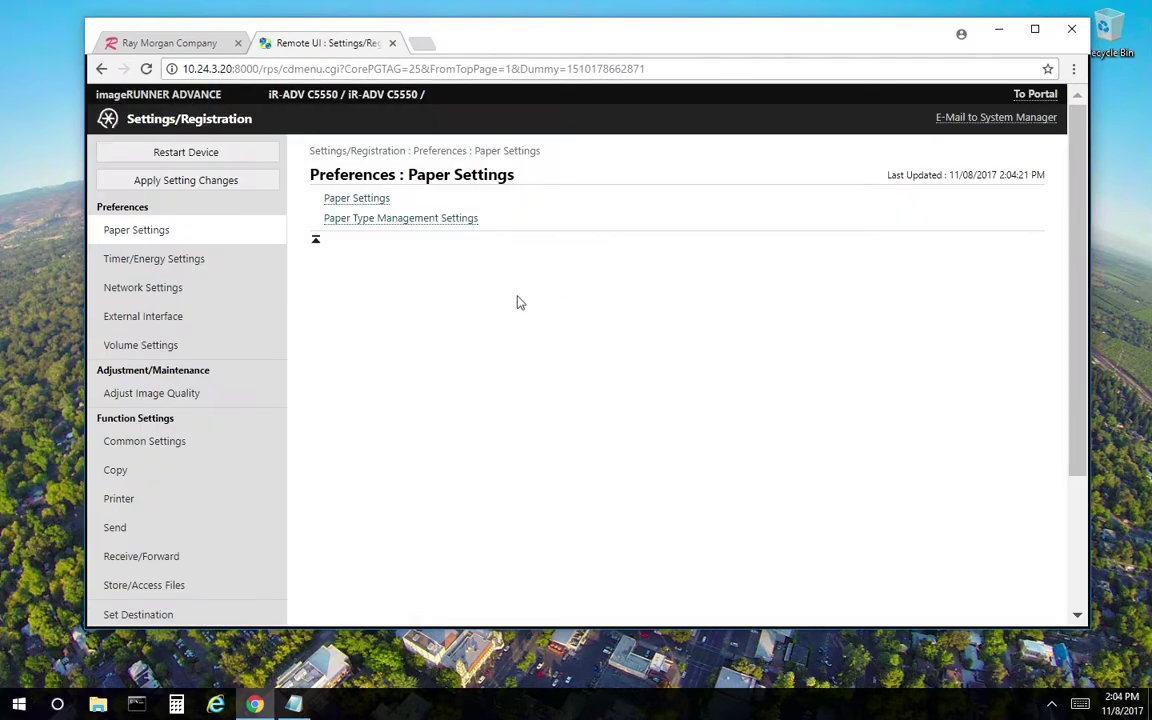
scroll(293, 447, down, 3)
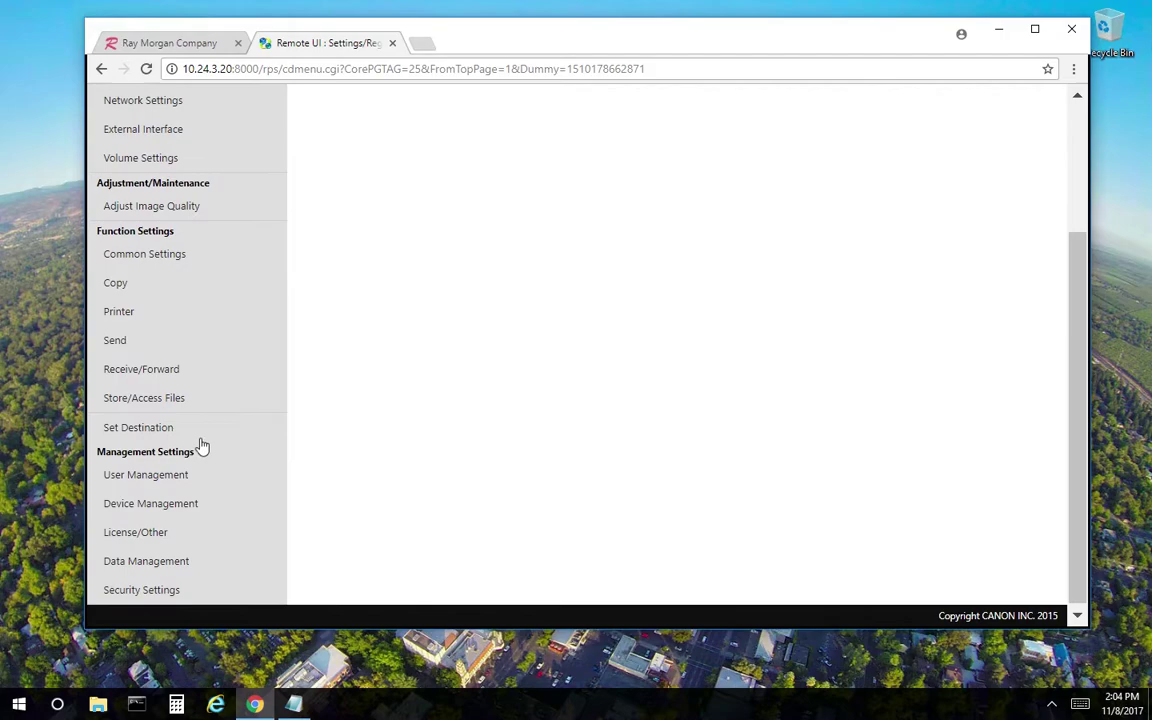
click(157, 484)
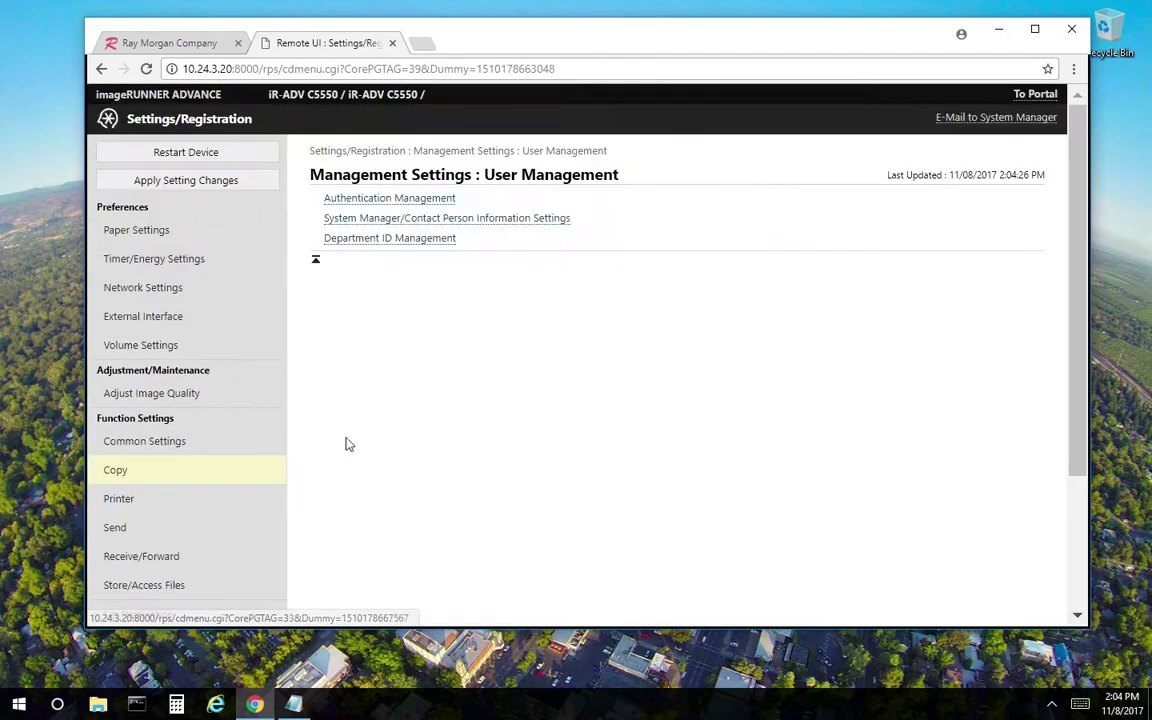
click(388, 246)
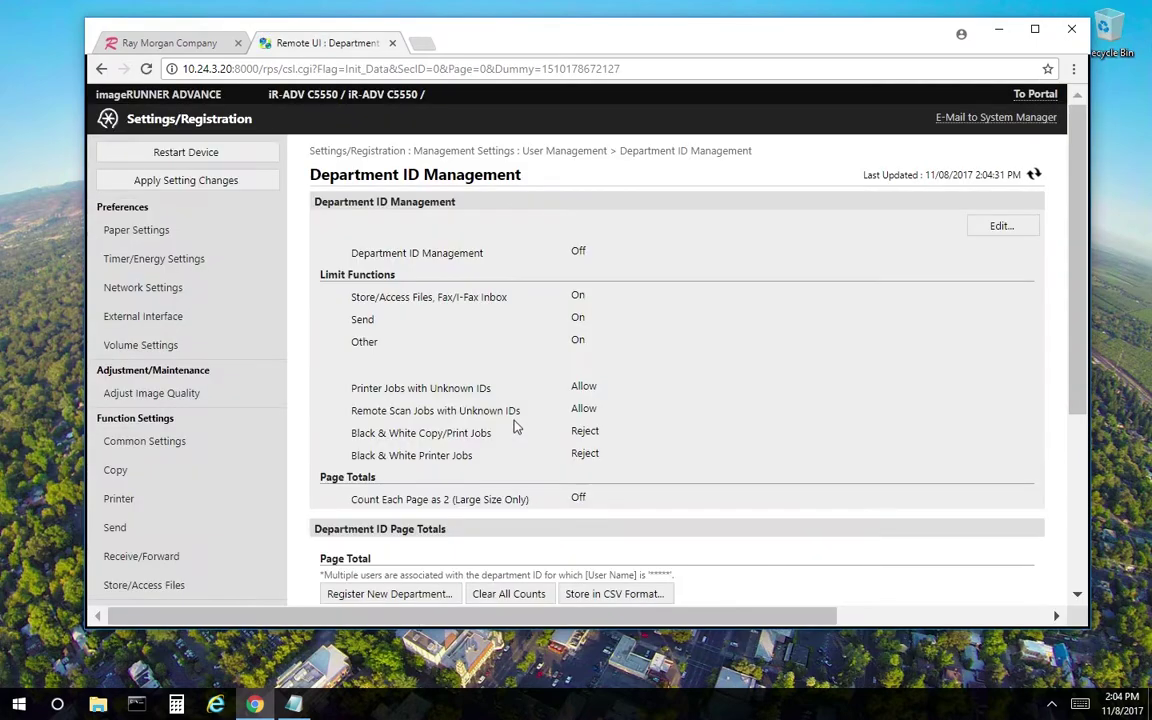
scroll(541, 370, down, 1)
scroll(541, 370, down, 2)
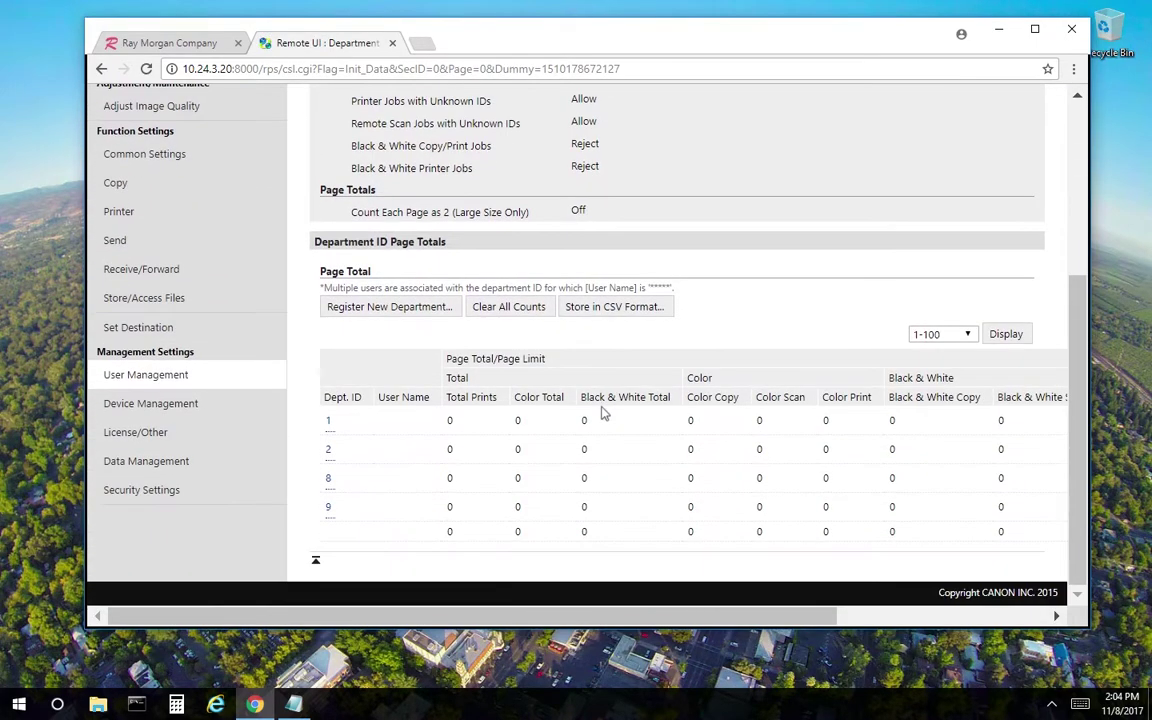
- Start a new department with ID 1234 and enter its four-digit PIN
click(400, 310)
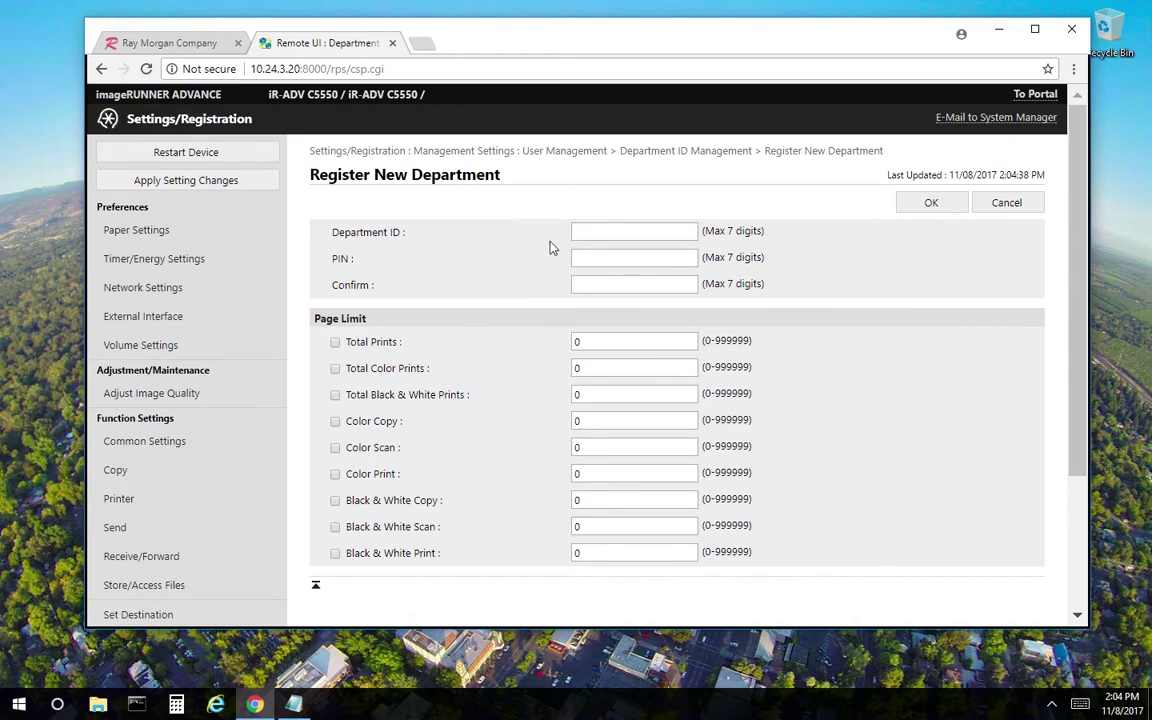
click(599, 235)
click(596, 262)
click(598, 285)
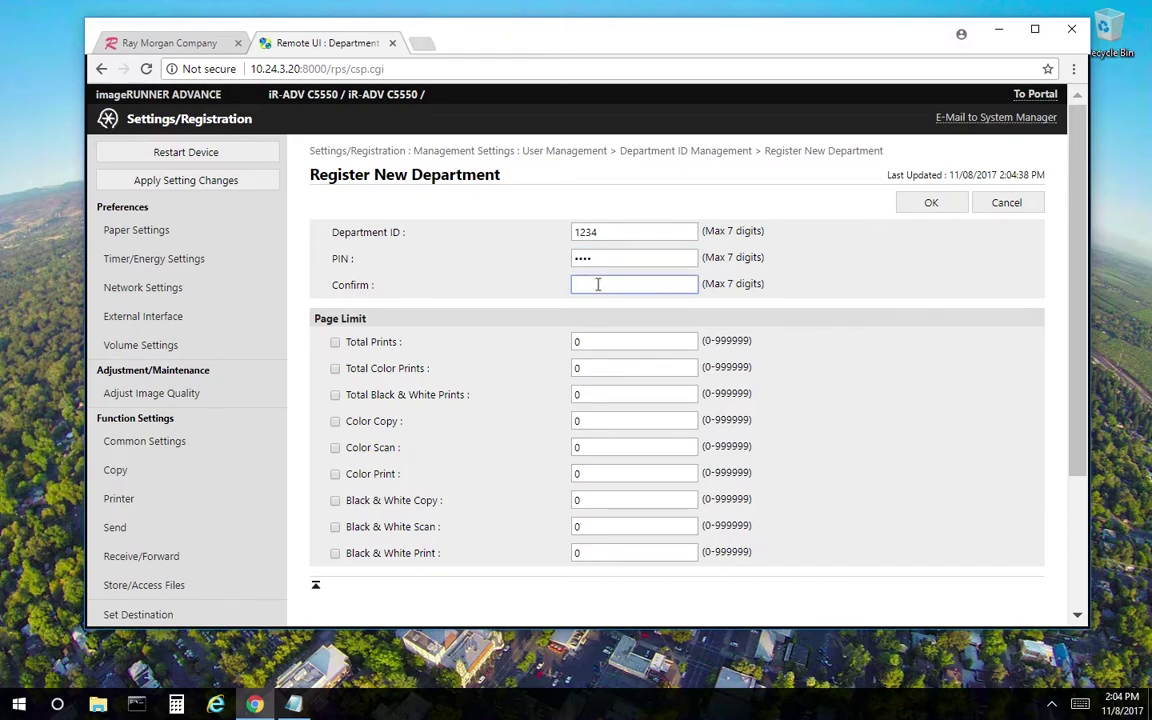
- Try page limits: Total Prints 100, Total Color Prints 50, Black & White Print 50
click(335, 342)
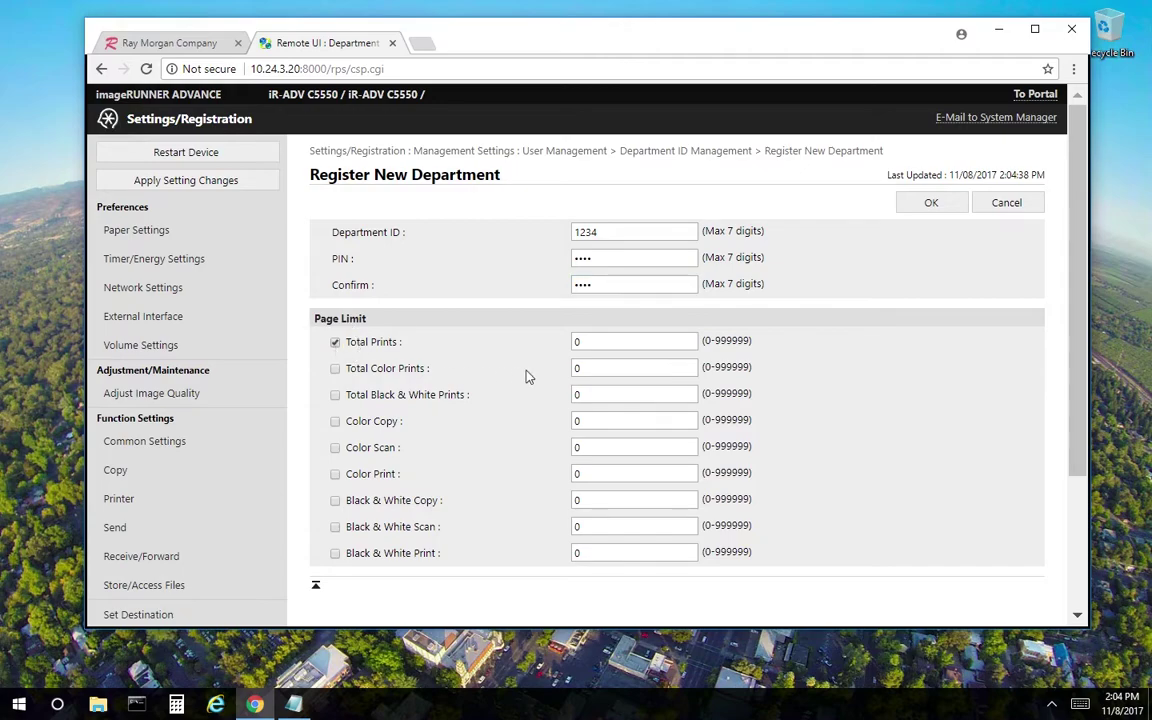
click(596, 344)
key(BackSpace)
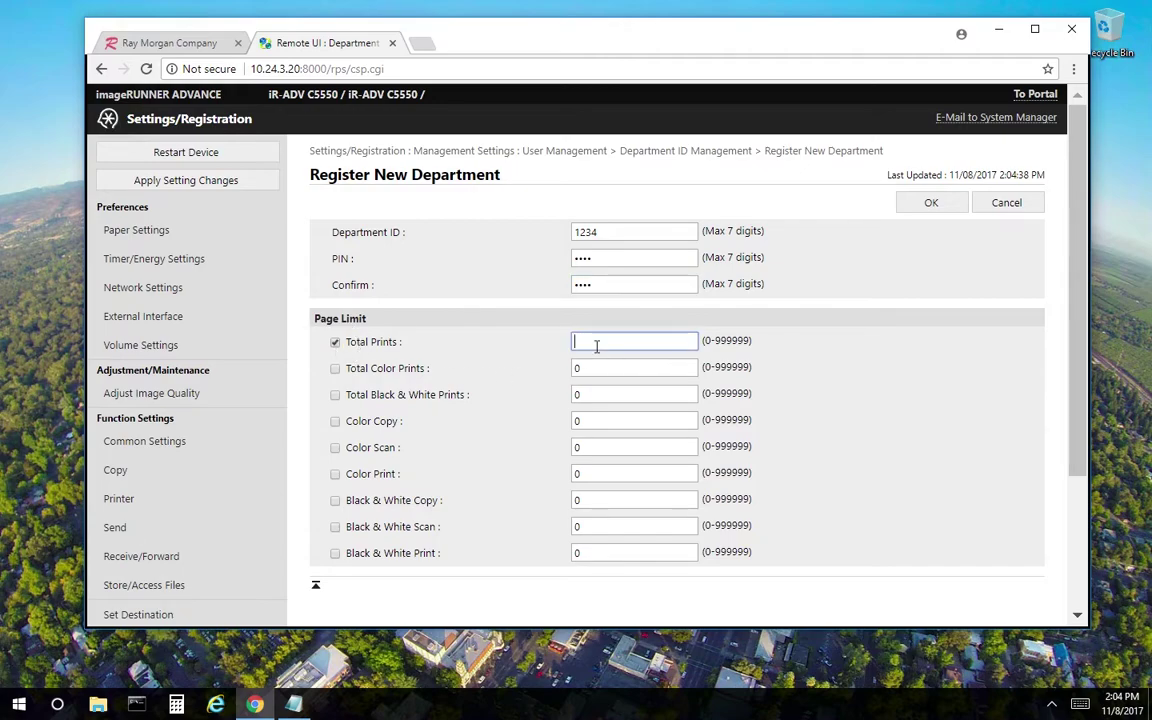
text(100)
click(335, 369)
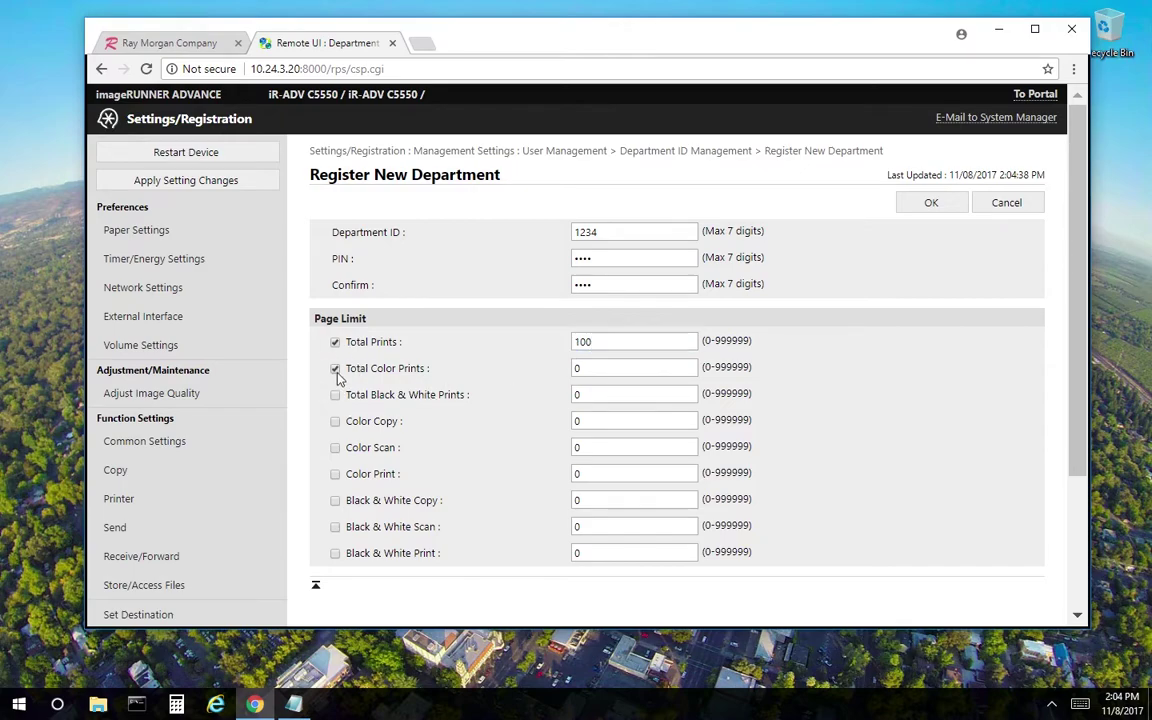
click(594, 372)
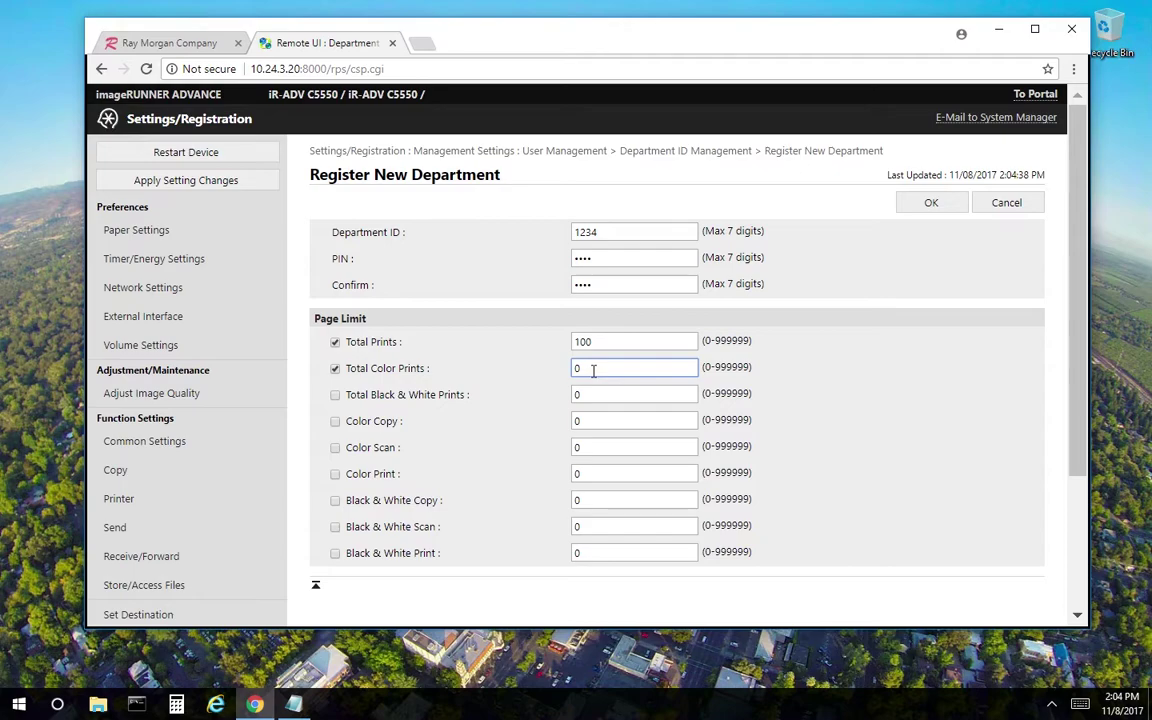
key(BackSpace)
text(50)
click(336, 553)
double_click(586, 553)
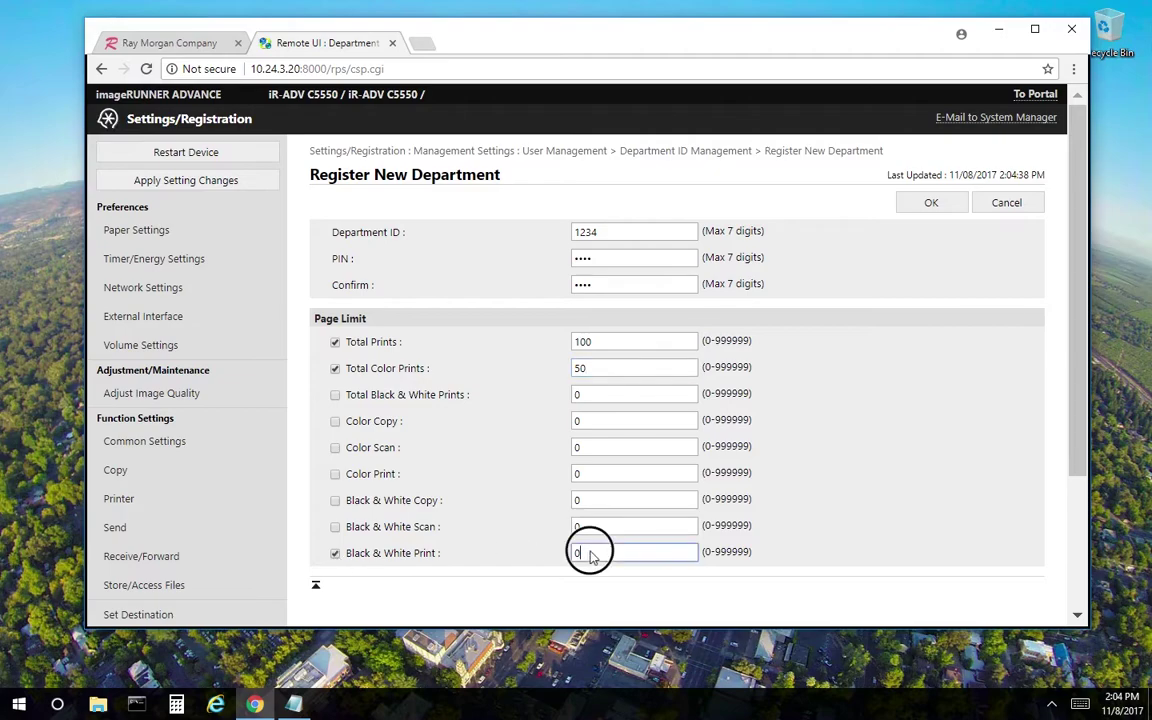
text(50)
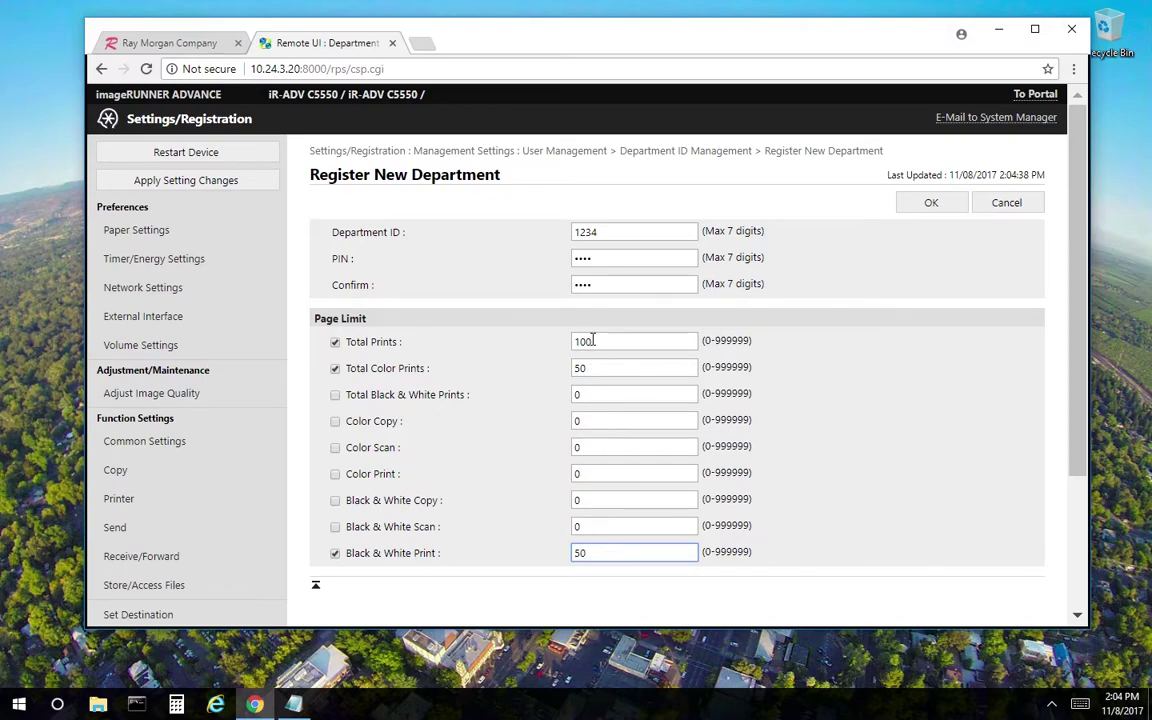
- Uncheck the Total Prints, Total Color Prints and Black & White Print limits and reset each to 0
click(335, 342)
double_click(574, 341)
text(0)
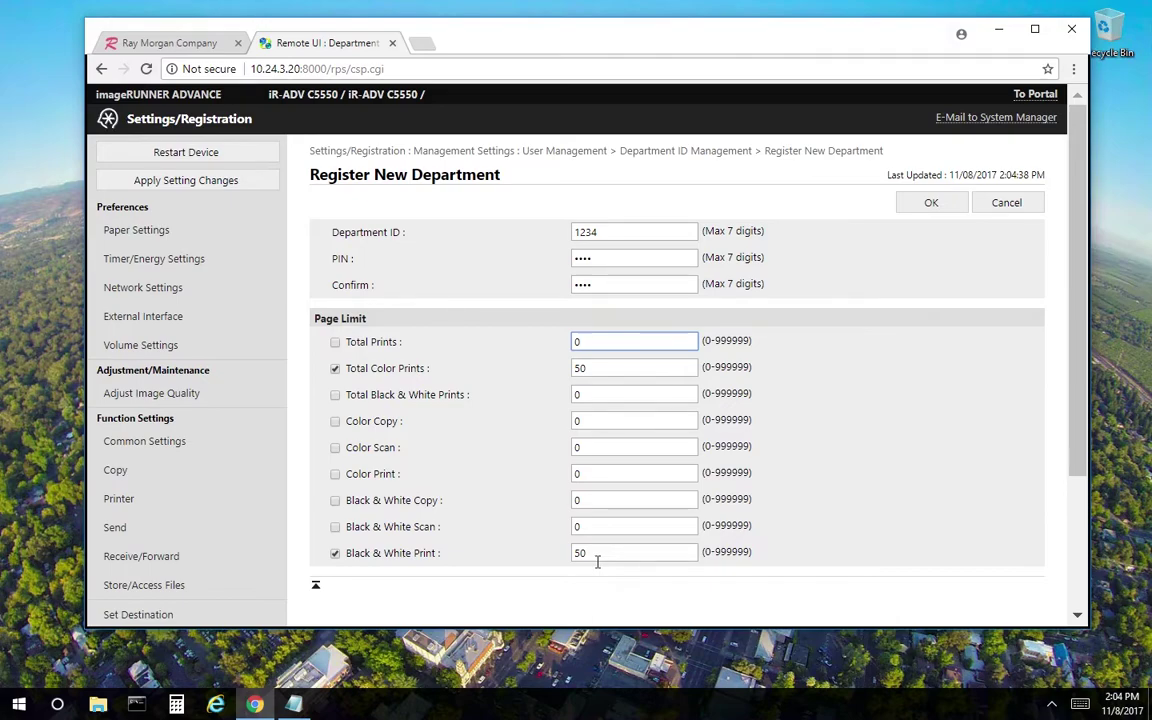
click(335, 554)
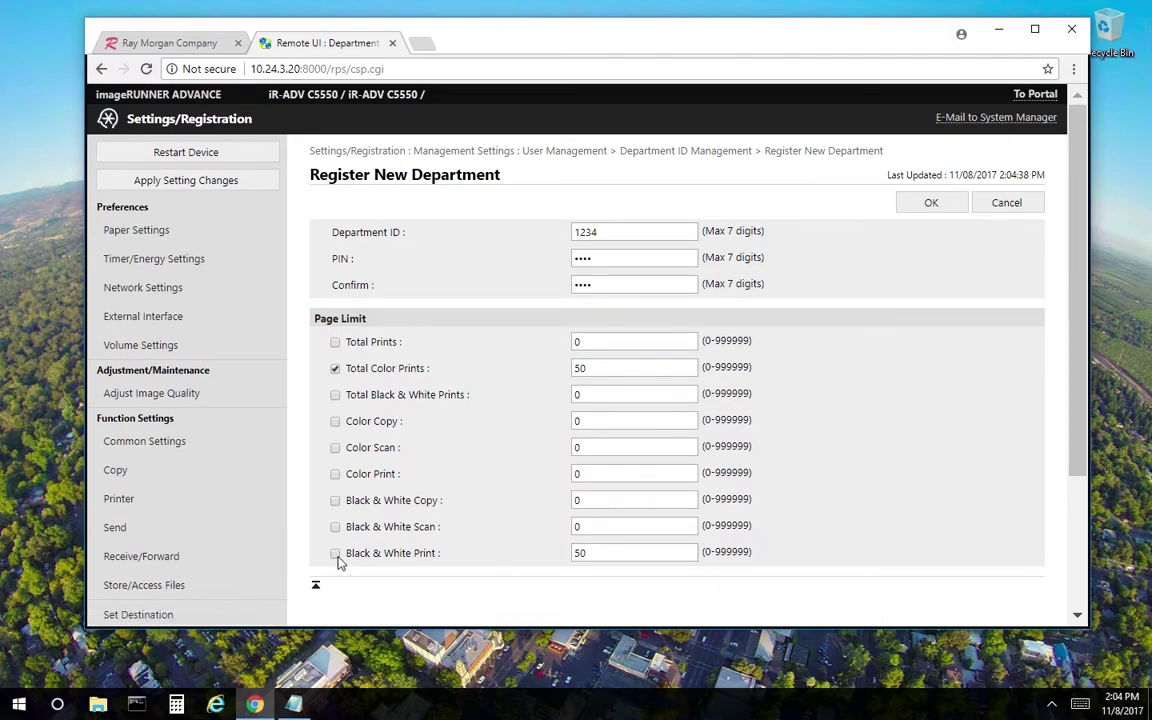
click(335, 369)
click(590, 369)
double_click(590, 369)
key(BackSpace)
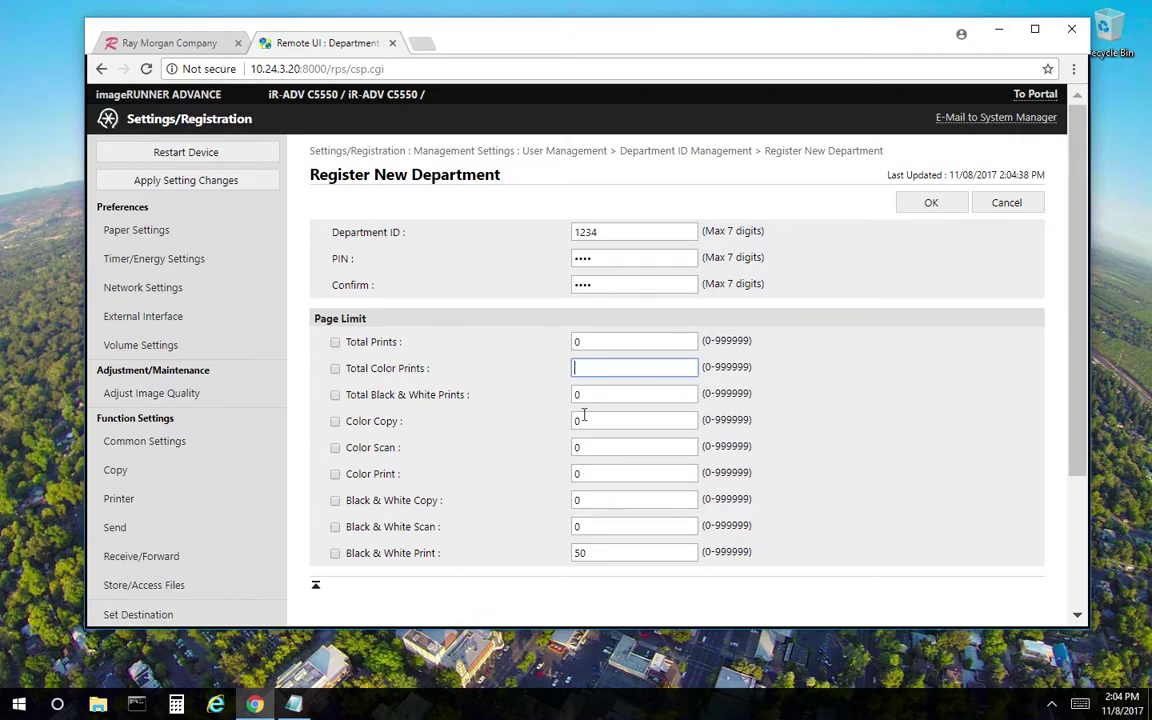
text(0)
drag(607, 553, 520, 554)
text(0)
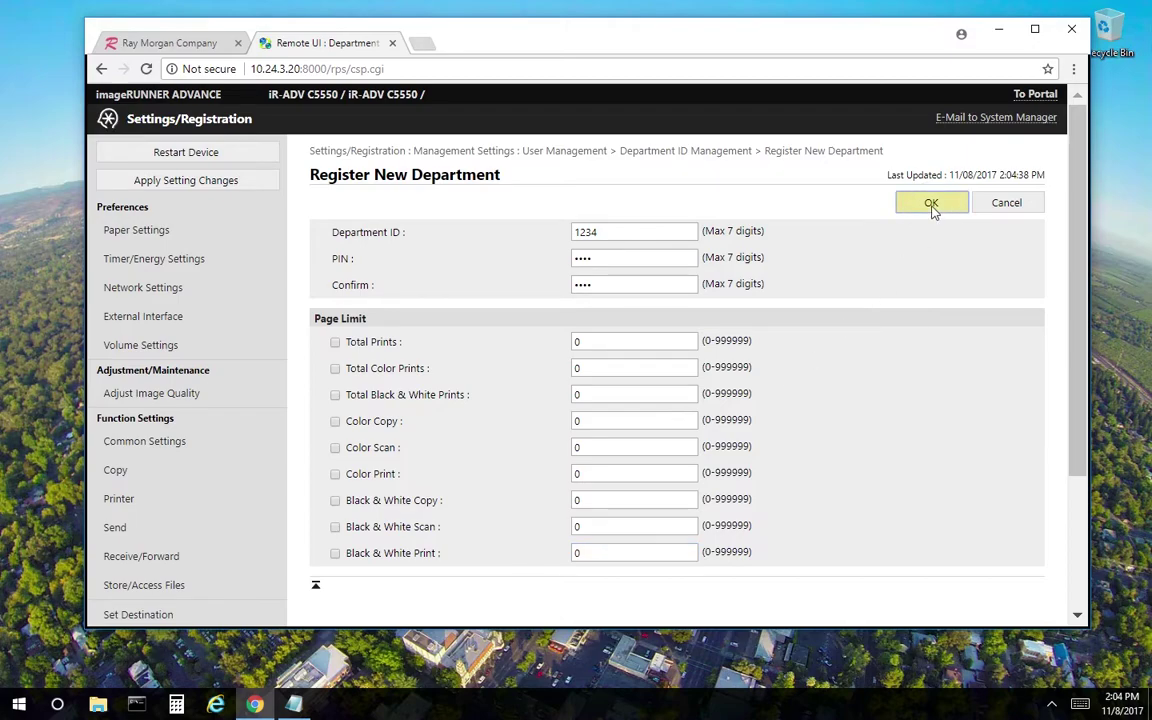
- Save department 1234, confirm it in the list, and tick Enable Department ID Management
click(932, 205)
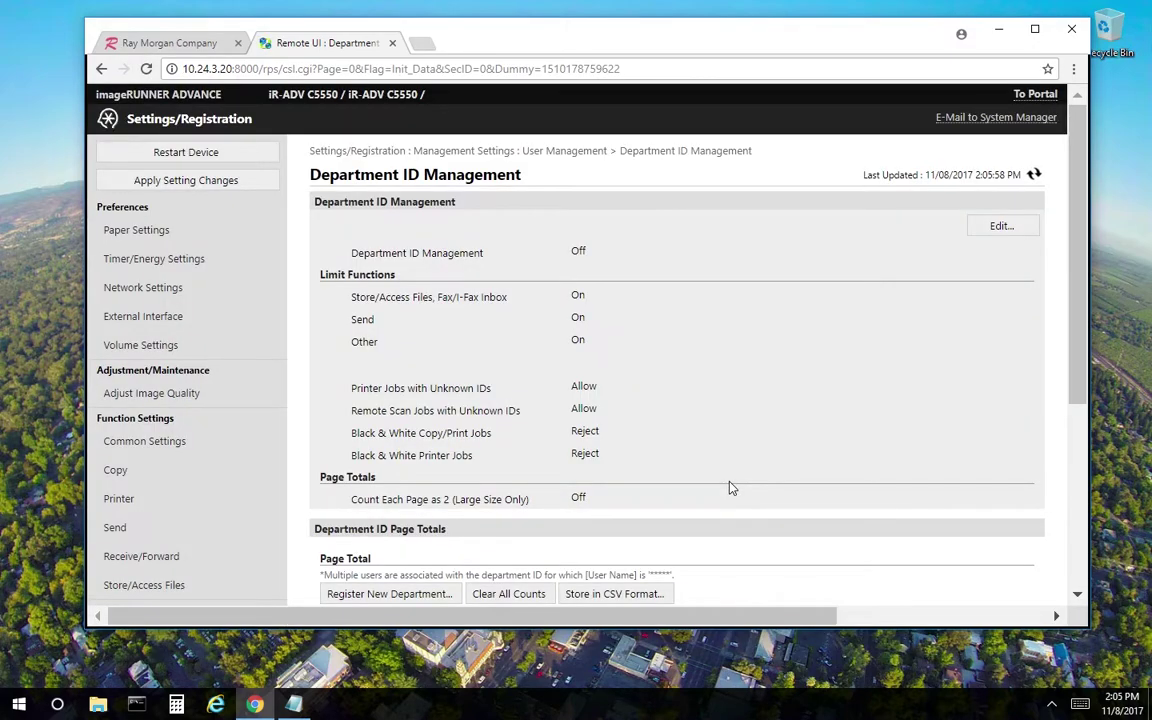
scroll(729, 487, down, 1)
scroll(729, 487, down, 2)
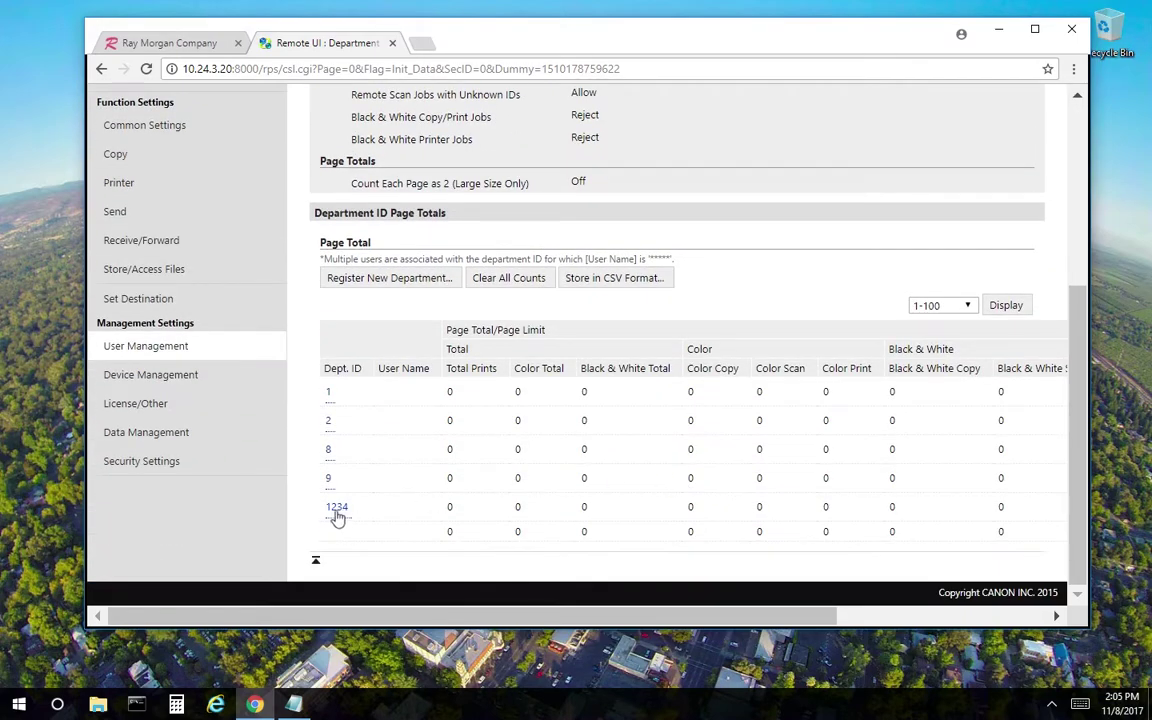
scroll(505, 403, up, 3)
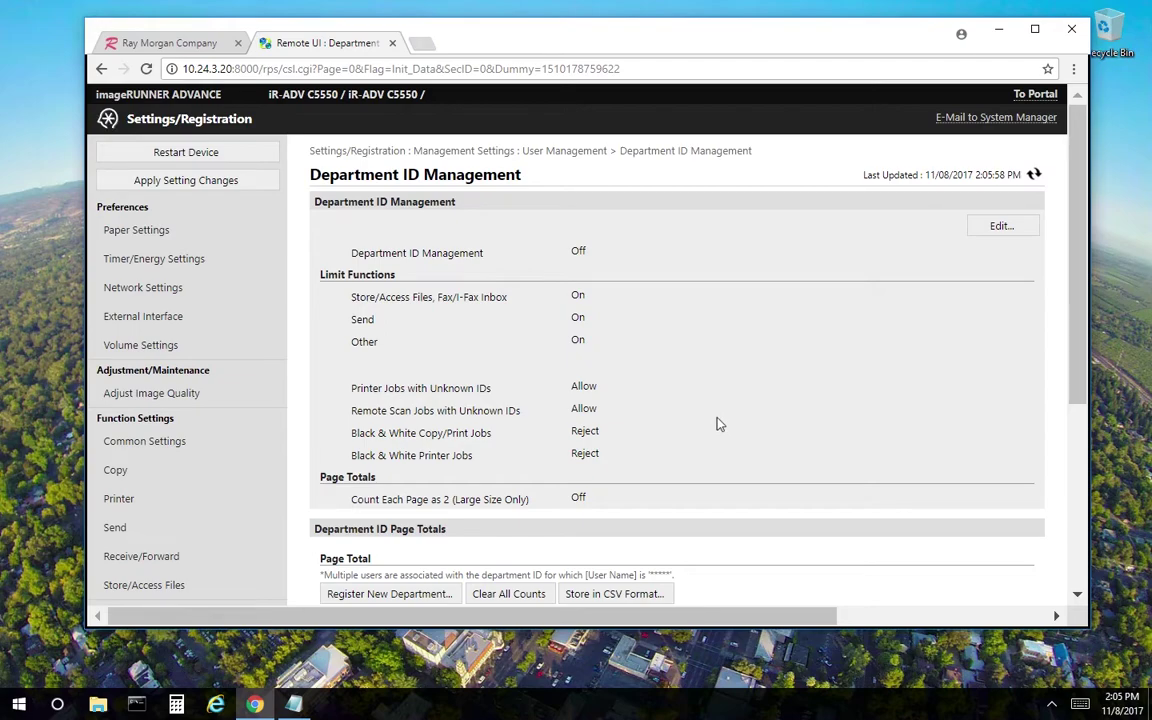
click(1000, 231)
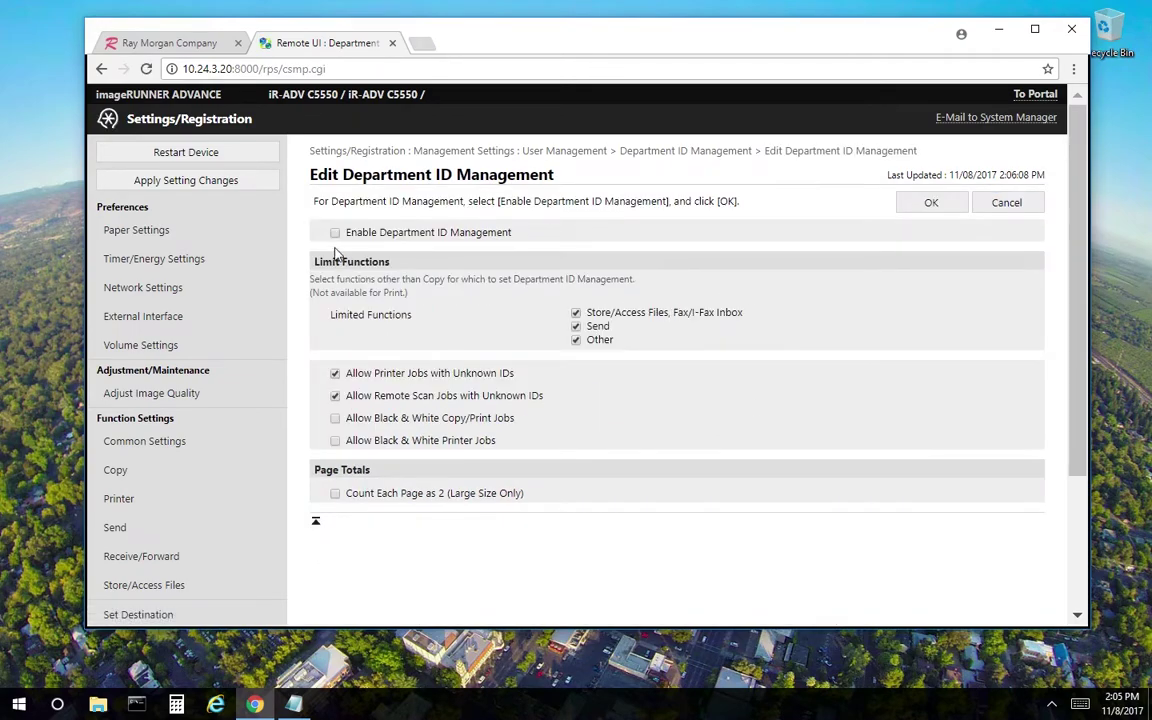
click(335, 233)
- Apply the setting, then log in as department 1234 with its PIN
click(931, 203)
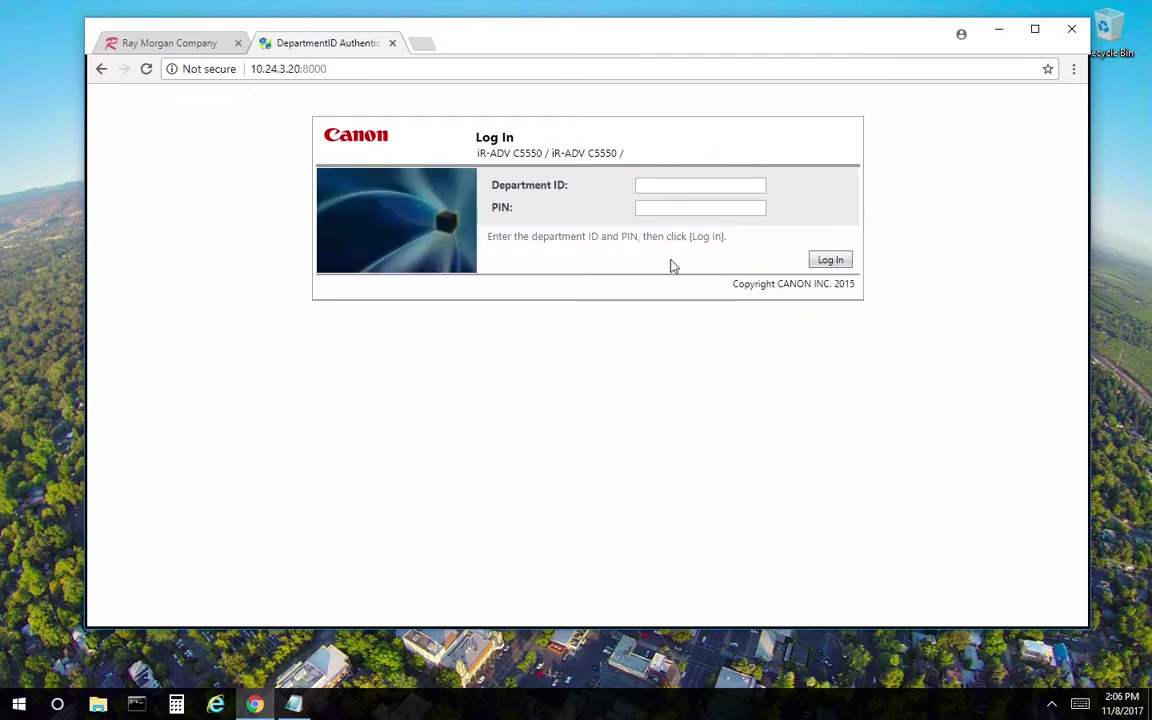
click(696, 187)
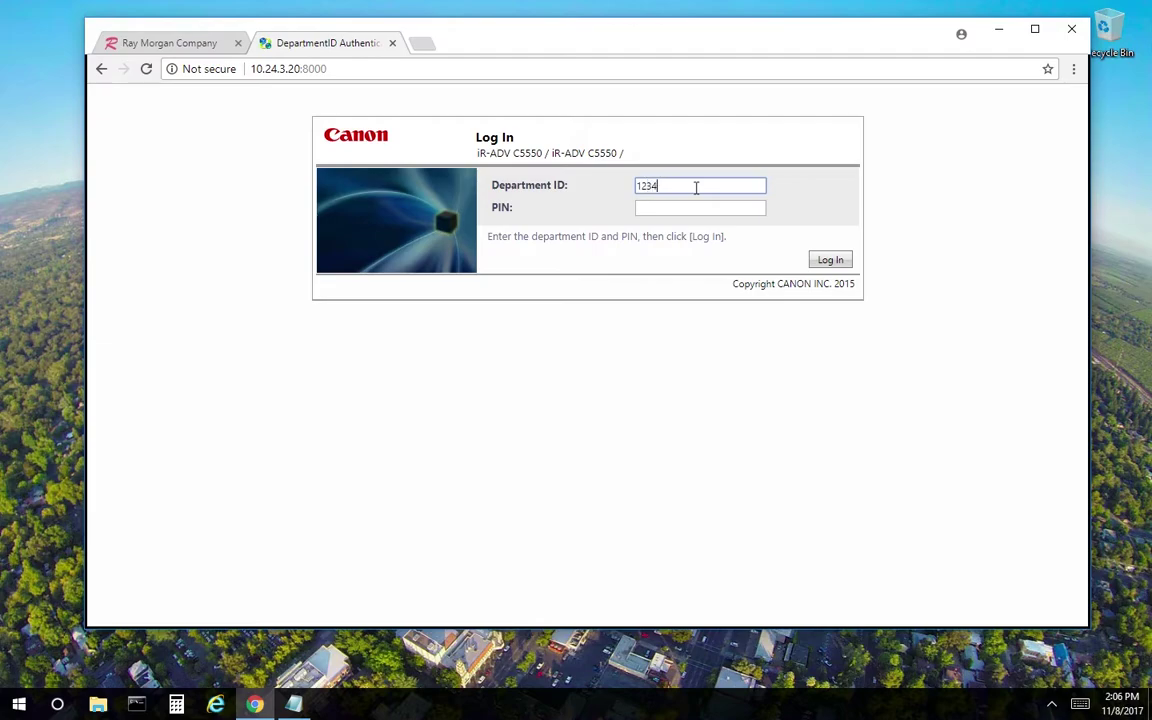
click(686, 208)
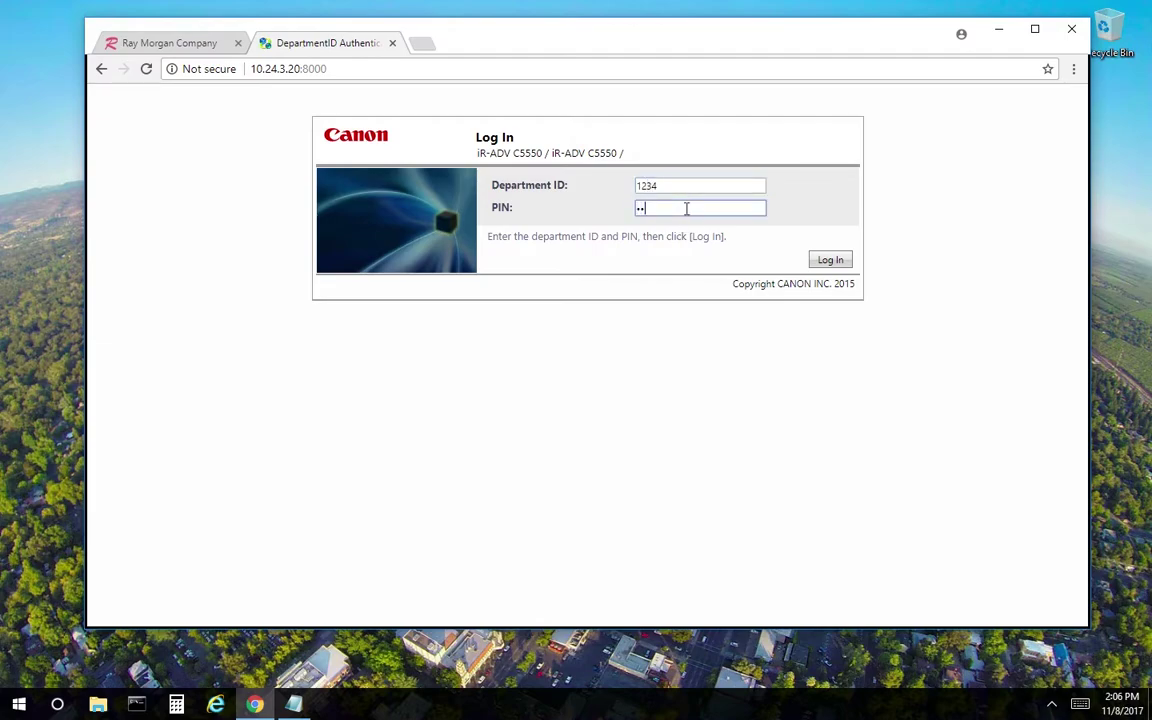
click(827, 261)
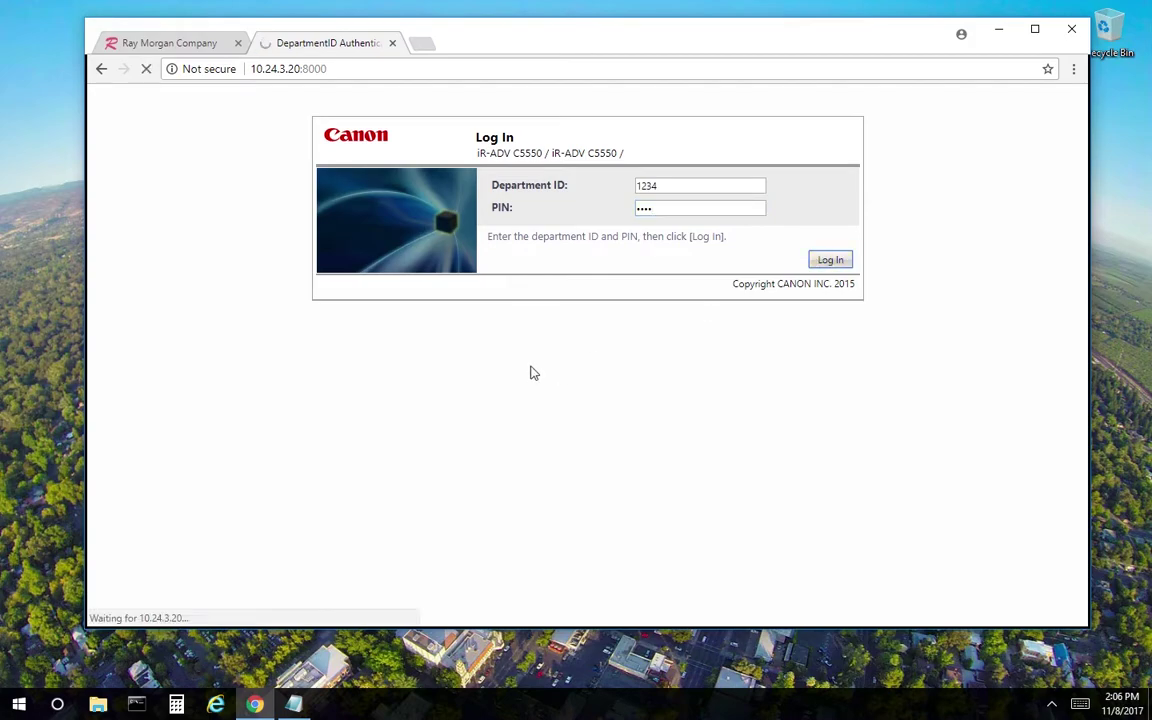